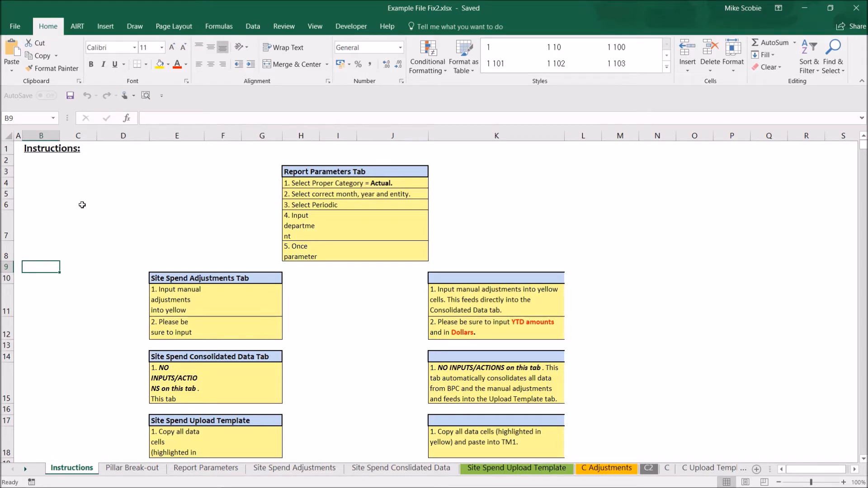
# Step: Check the workbook's file size in its properties and locate the last used cell of the Instructions sheet
pyautogui.click(17, 31)
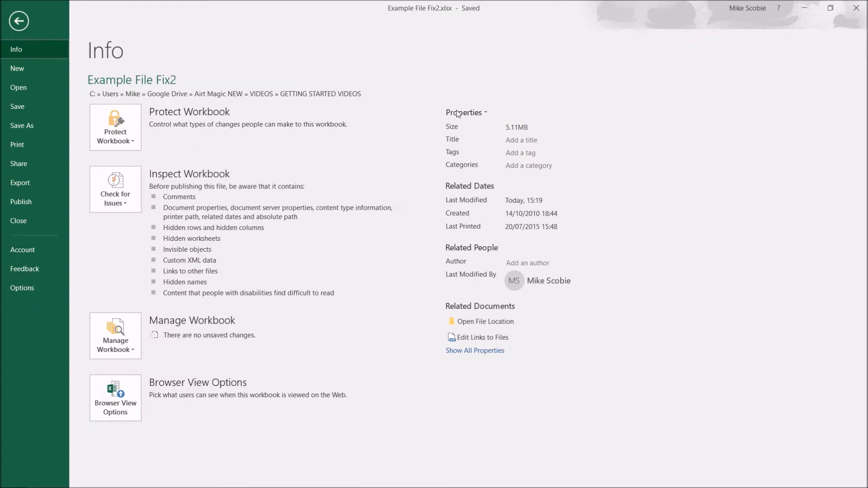
pyautogui.click(17, 22)
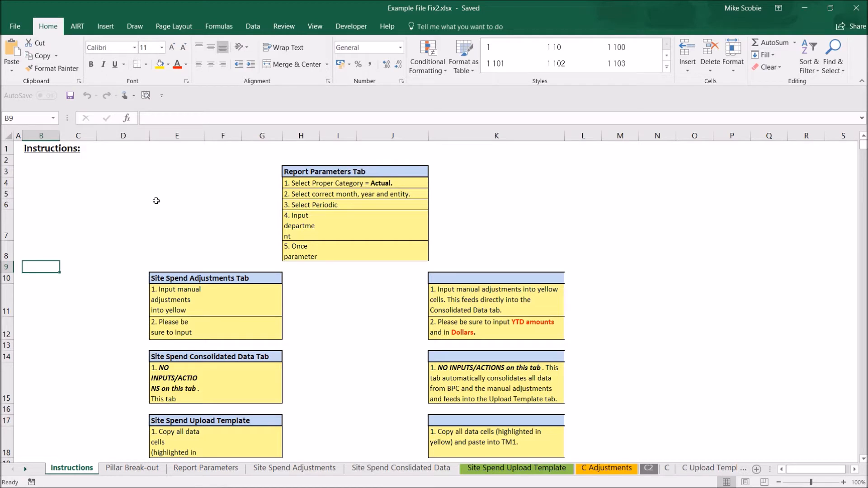
pyautogui.click(103, 240)
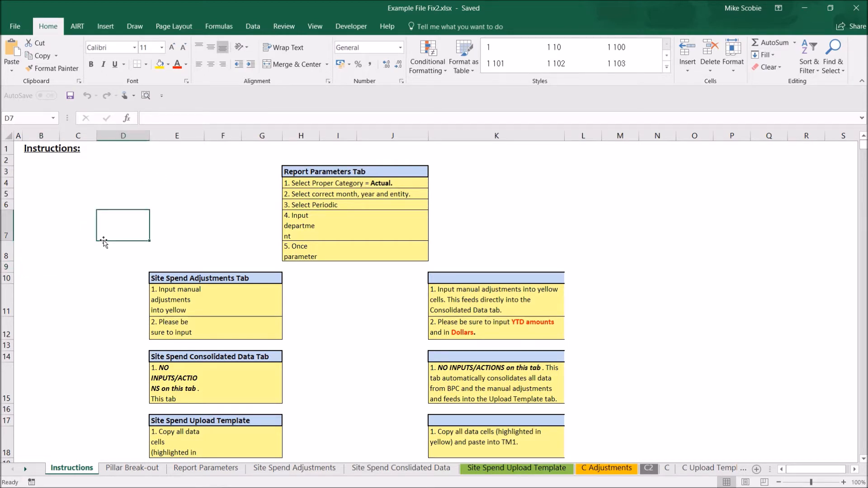
pyautogui.hotkey('ctrl', 'End')
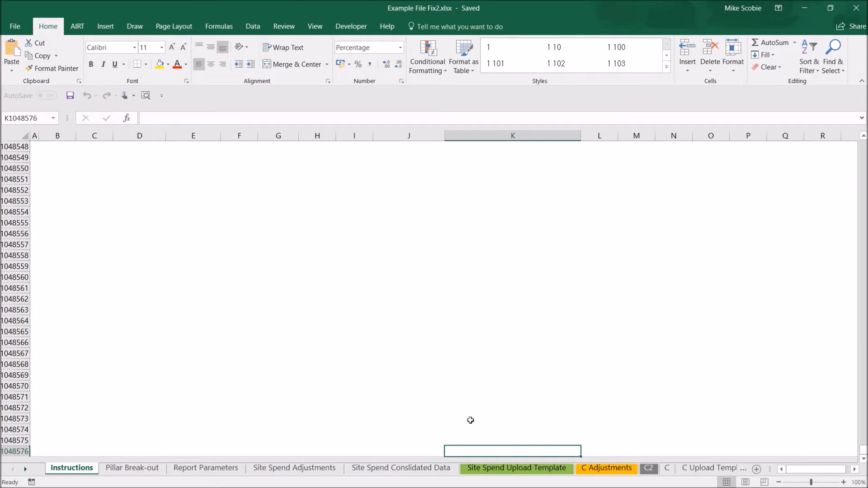
pyautogui.hotkey('ctrl', 'Home')
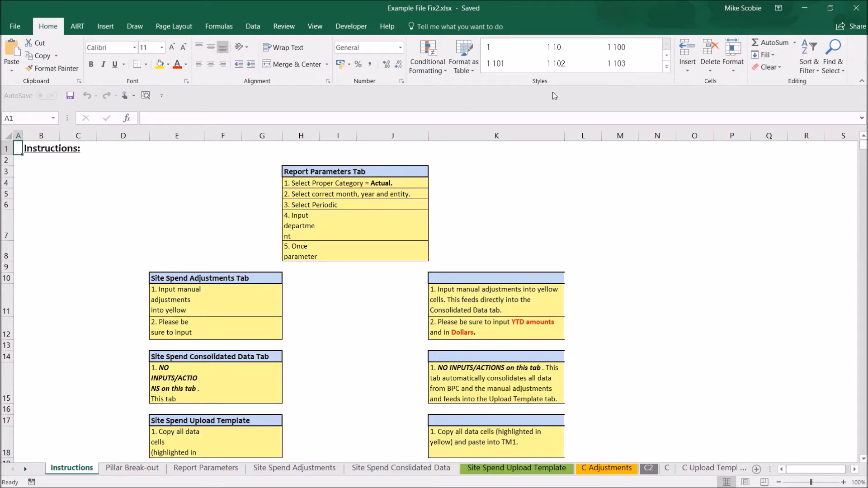
# Step: Review the workbook's full list of custom cell styles
pyautogui.click(667, 68)
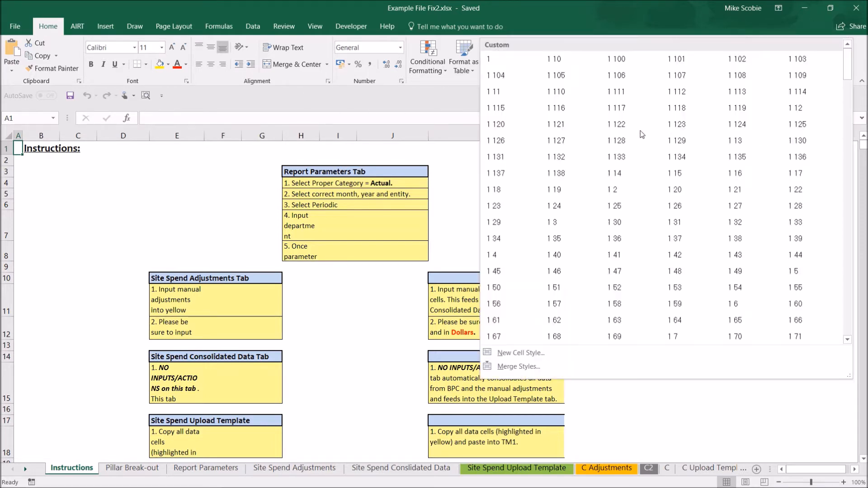
pyautogui.scroll(-15, 643, 228)
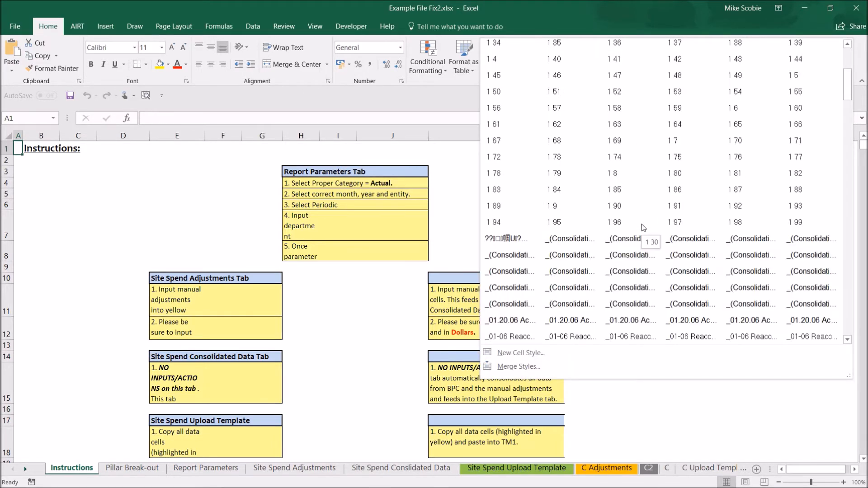
pyautogui.scroll(-4, 643, 228)
pyautogui.scroll(8, 643, 228)
pyautogui.scroll(6, 643, 228)
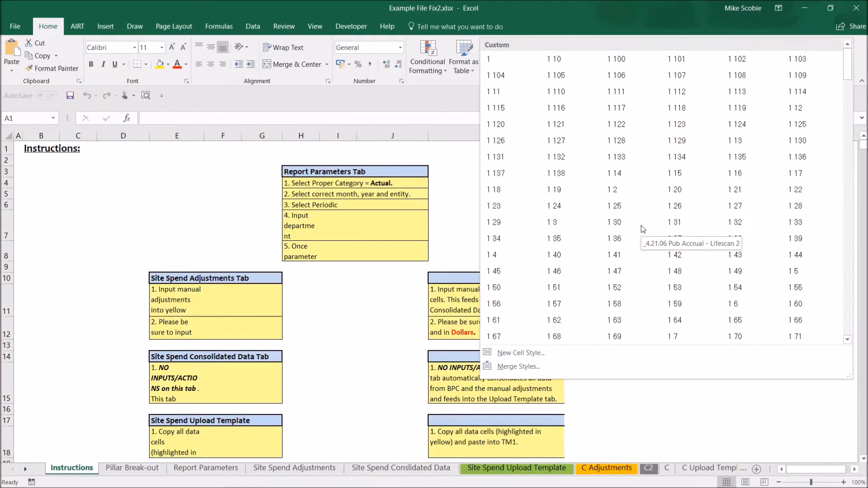
pyautogui.click(71, 208)
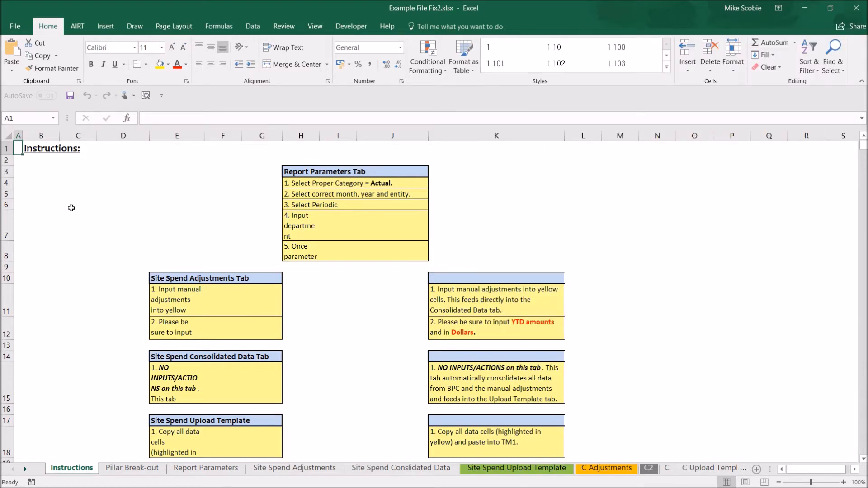
# Step: Review the workbook's named ranges and their references in Name Manager, narrowing the Refers To column
pyautogui.click(219, 26)
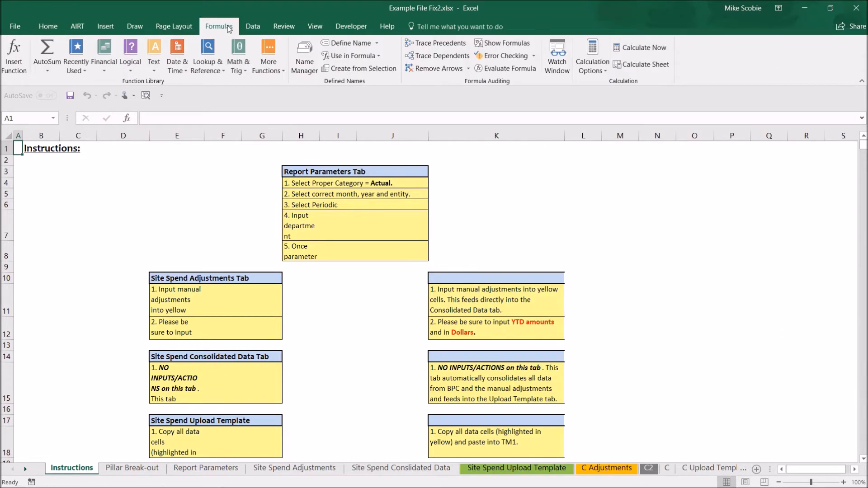
pyautogui.click(305, 64)
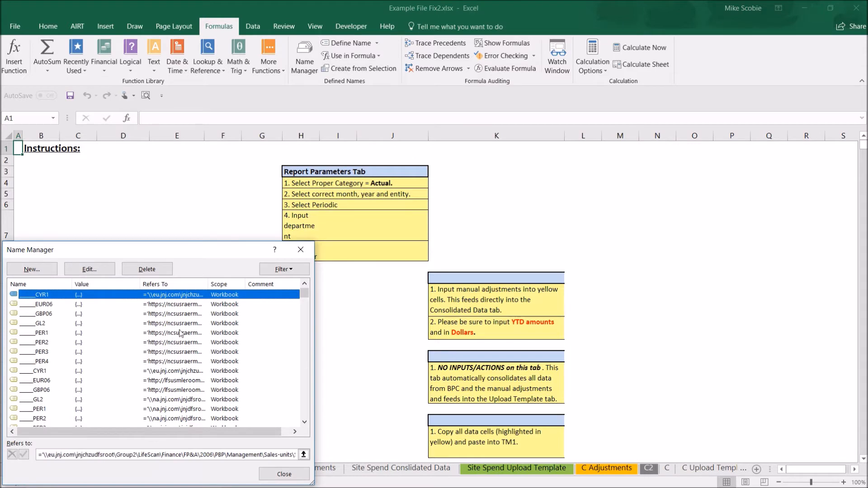
pyautogui.moveTo(206, 287); pyautogui.dragTo(163, 288)
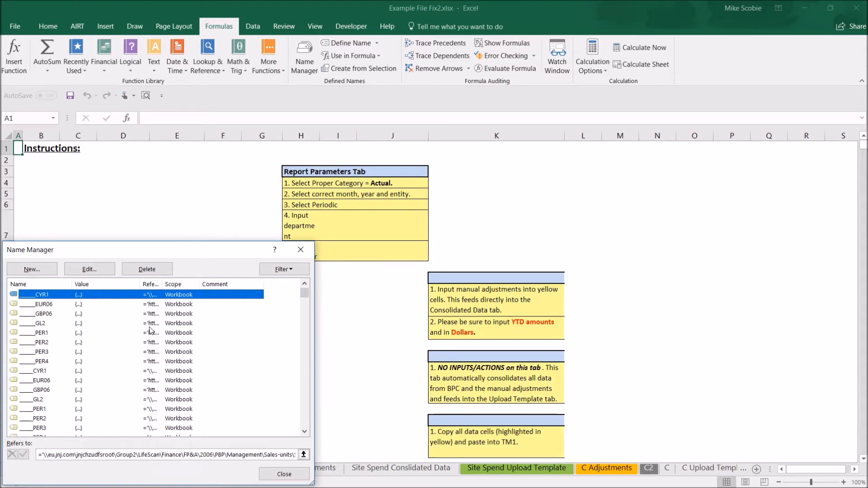
pyautogui.scroll(-1, 151, 332)
pyautogui.scroll(-4, 151, 332)
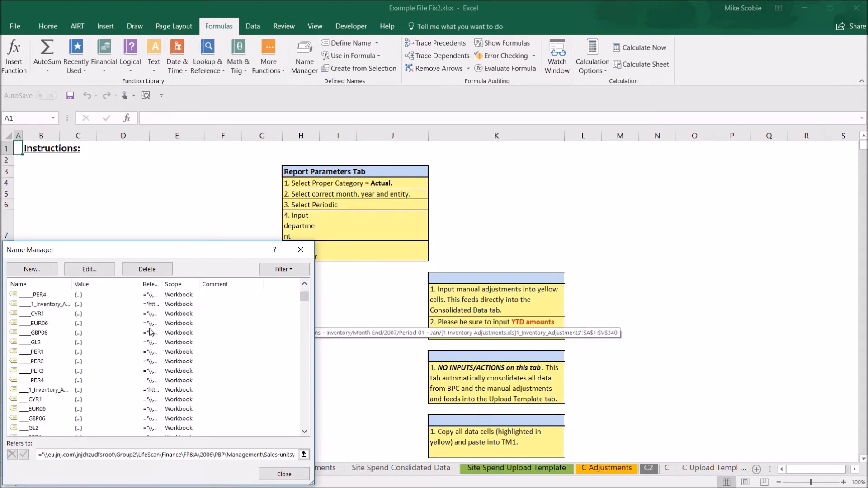
pyautogui.scroll(-6, 151, 332)
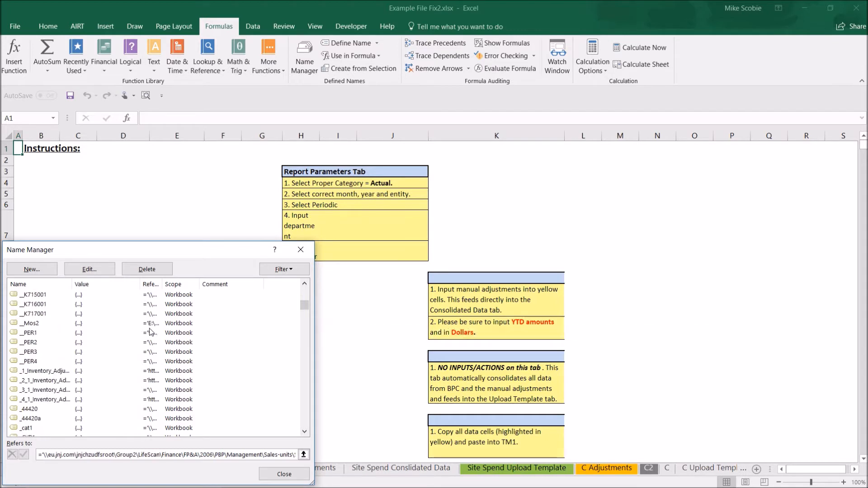
pyautogui.scroll(-8, 154, 327)
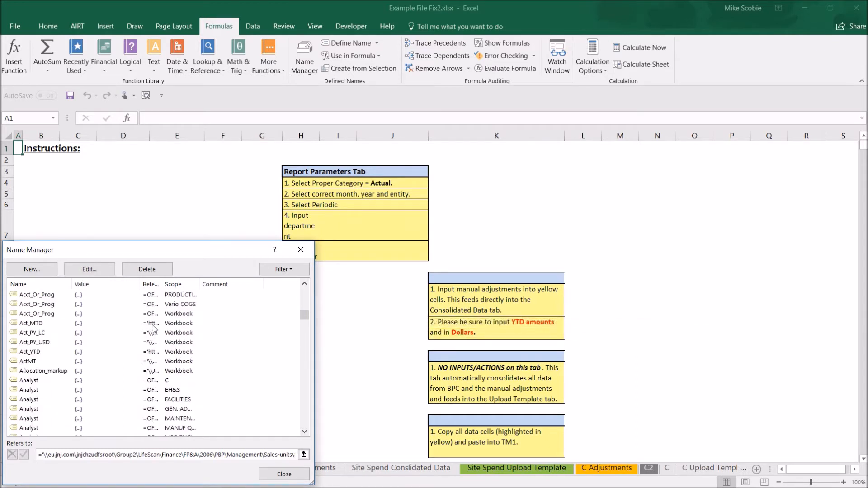
pyautogui.scroll(-10, 154, 328)
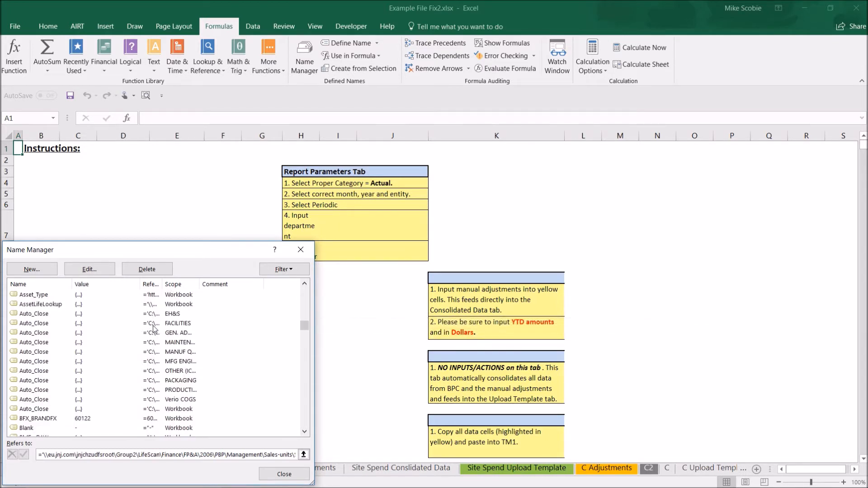
pyautogui.scroll(-10, 153, 329)
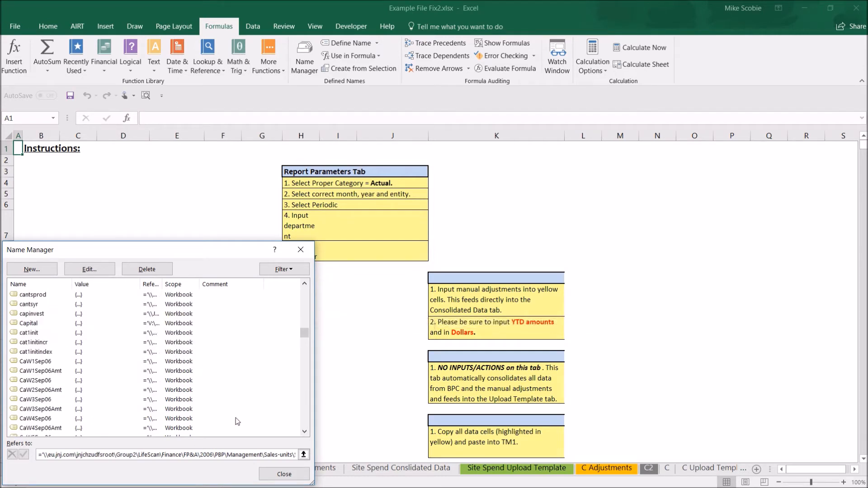
pyautogui.click(283, 474)
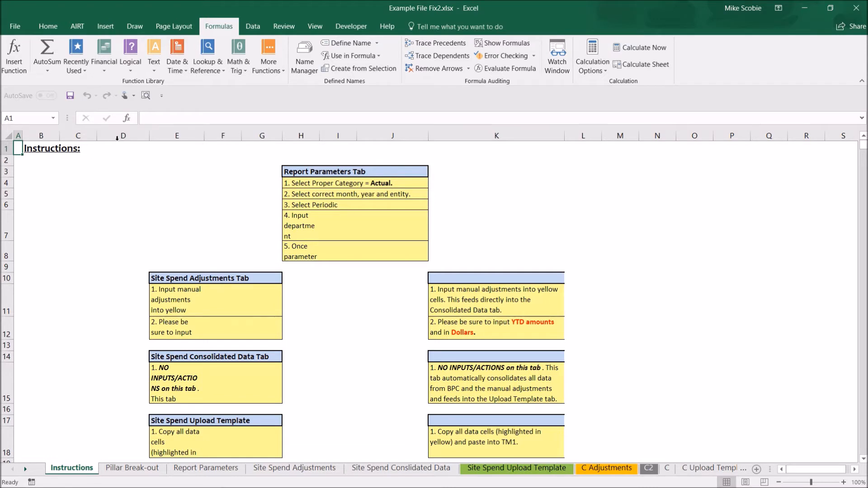
# Step: Run the Airt Magic file fix on Example File Fix2.xlsx with only the fix used range option enabled
pyautogui.click(79, 25)
pyautogui.click(41, 61)
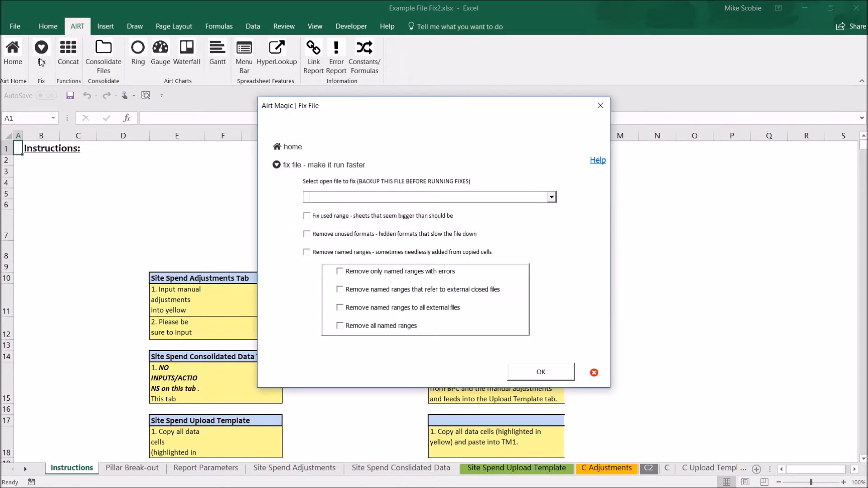
pyautogui.click(551, 198)
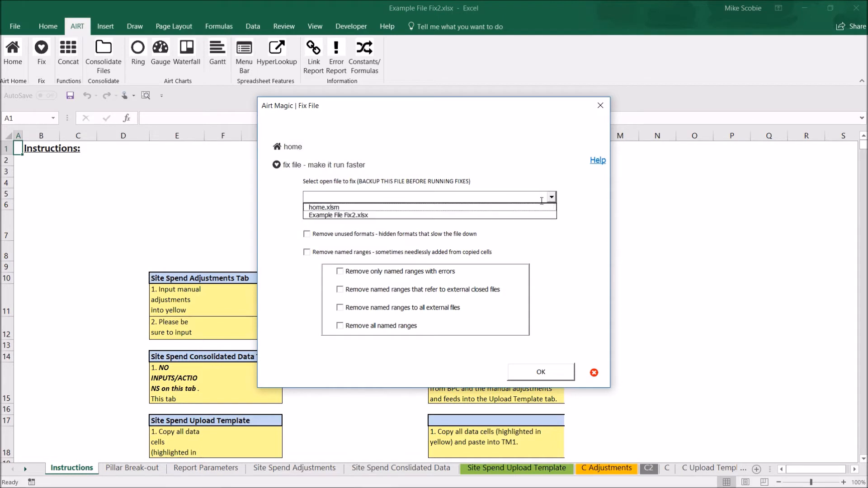
pyautogui.click(422, 215)
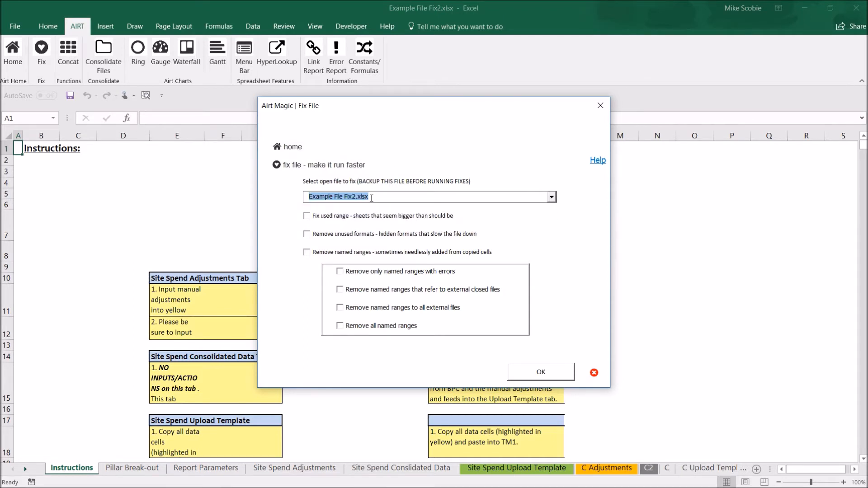
pyautogui.click(308, 217)
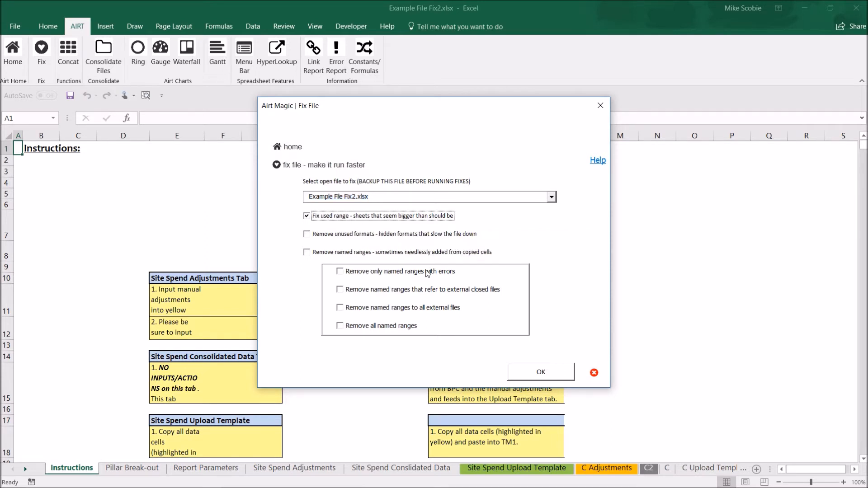
pyautogui.click(532, 377)
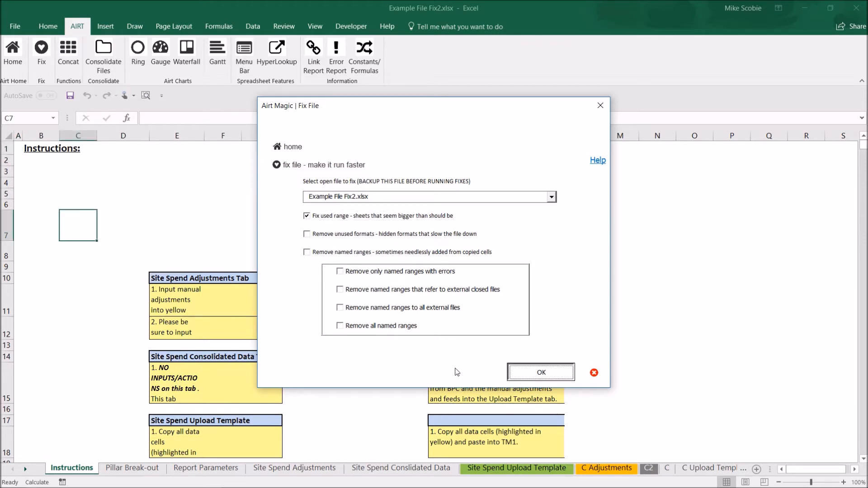
# Step: Check where the Instructions sheet's used range ends after the used range fix
pyautogui.click(56, 194)
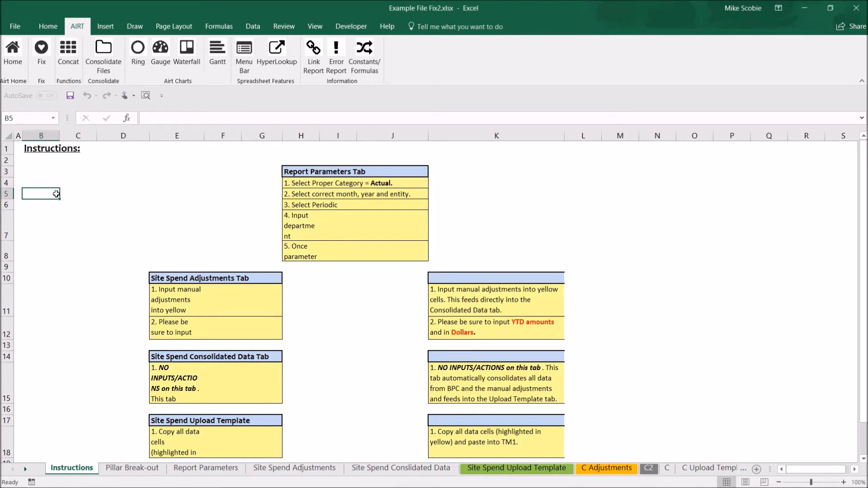
pyautogui.hotkey('ctrl', 'End')
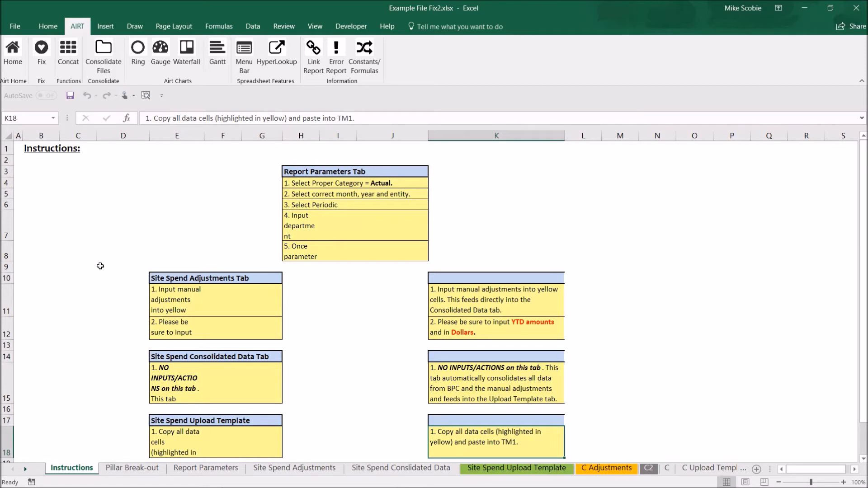
pyautogui.click(53, 230)
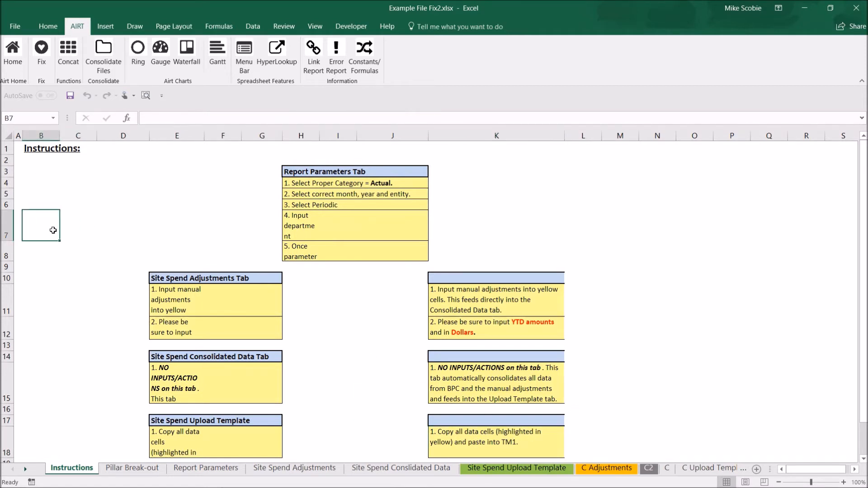
# Step: Run the Airt Magic file fix on Example File Fix2.xlsx with only the remove unused formats option enabled
pyautogui.click(41, 71)
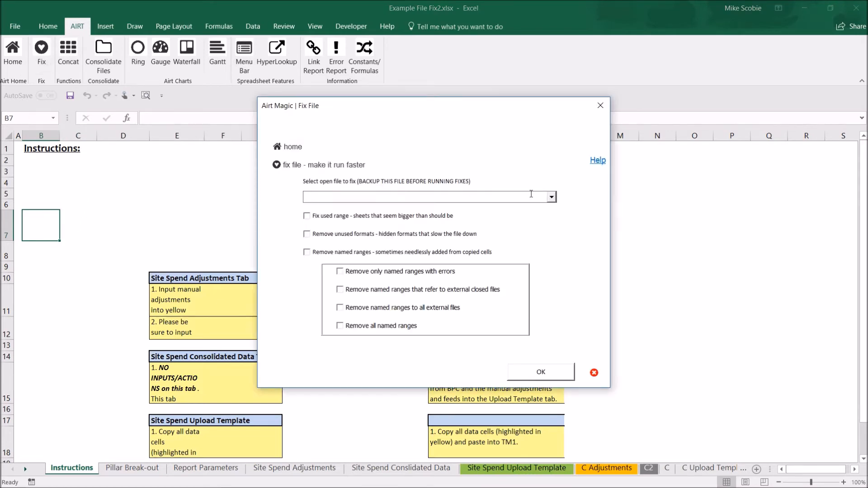
pyautogui.click(552, 197)
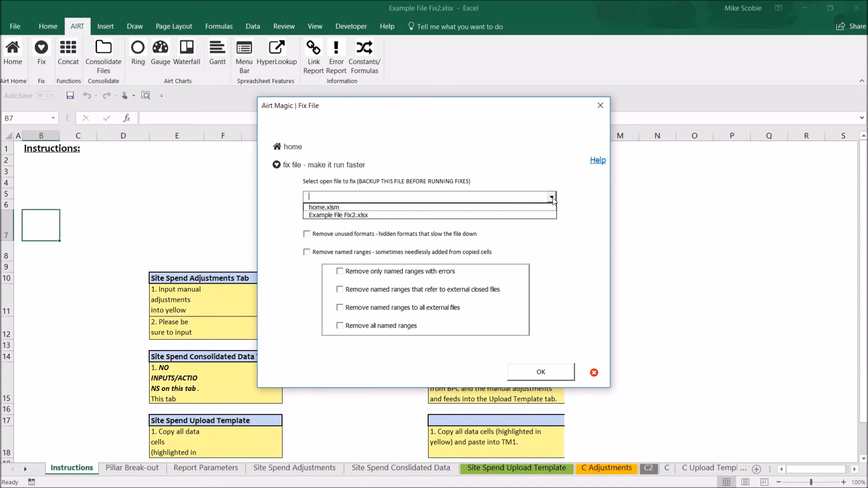
pyautogui.click(470, 221)
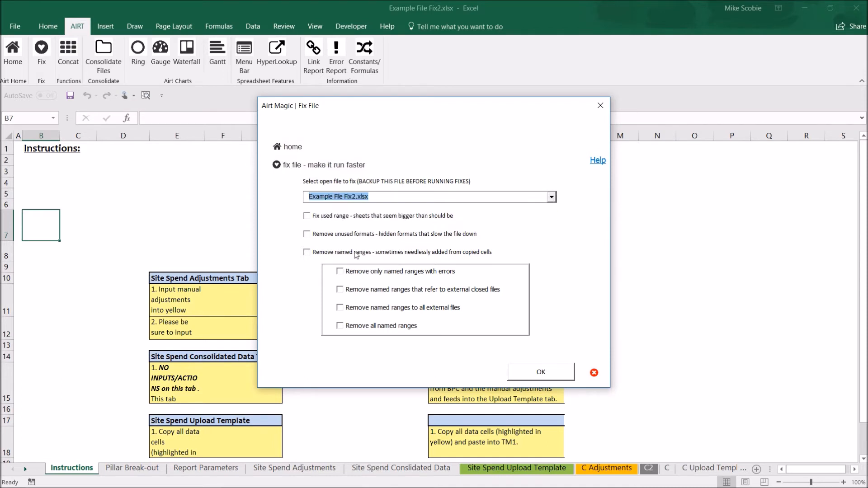
pyautogui.click(312, 236)
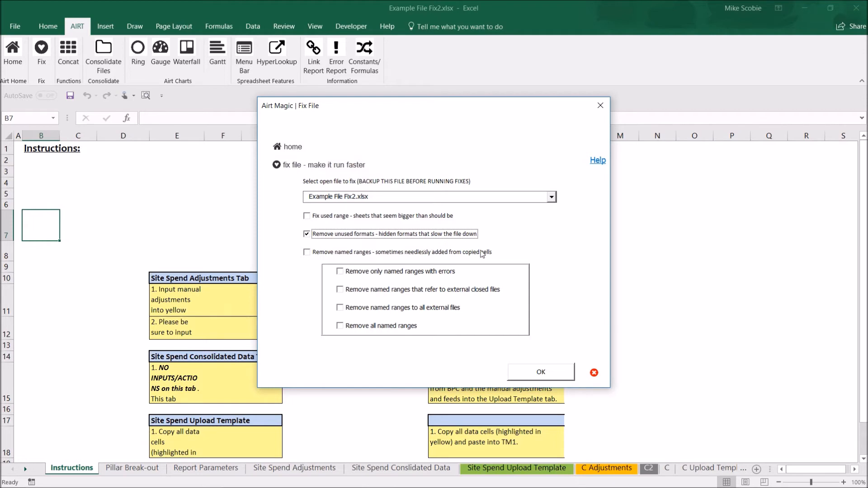
pyautogui.click(542, 374)
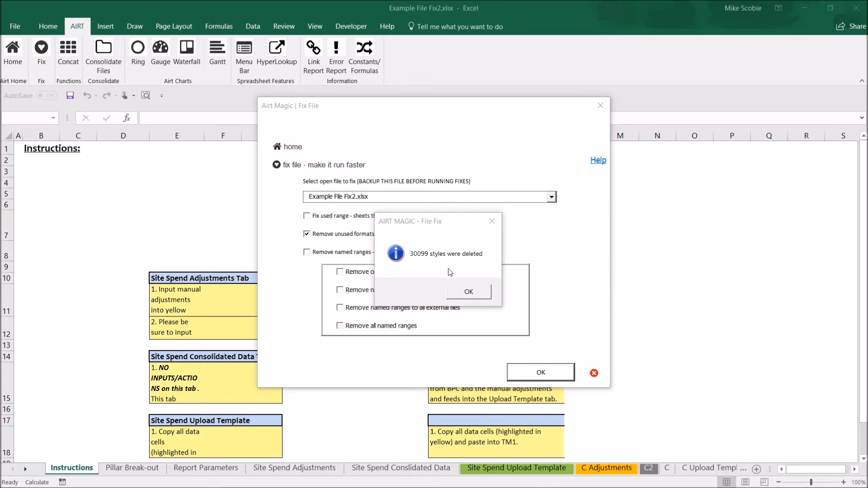
pyautogui.click(469, 292)
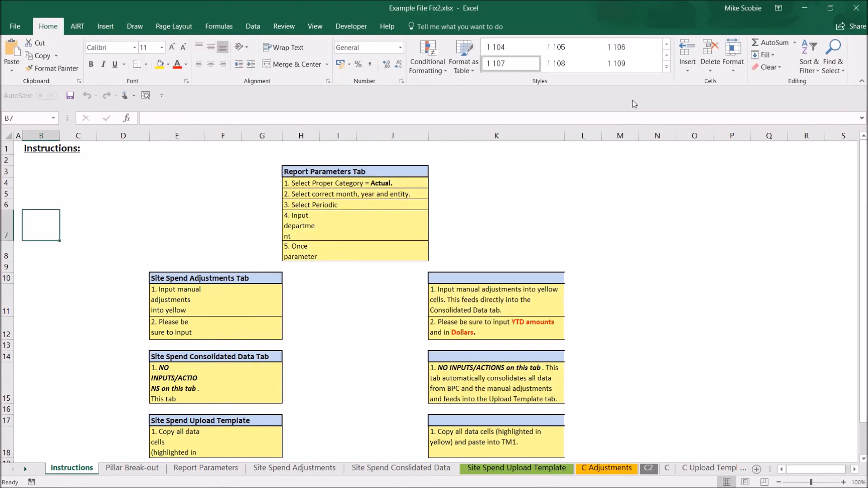
# Step: Examine the cell styles remaining in the workbook after the unused formats removal
pyautogui.click(666, 68)
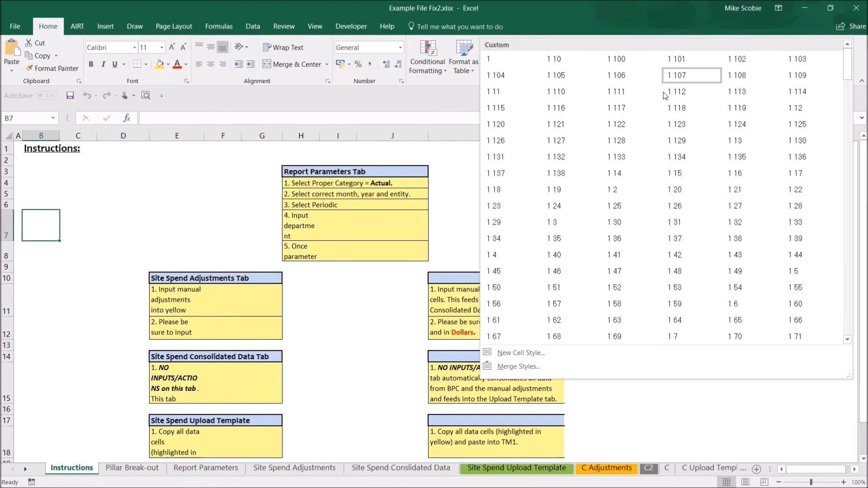
pyautogui.scroll(-3, 641, 215)
pyautogui.scroll(-2, 641, 215)
pyautogui.scroll(5, 641, 215)
pyautogui.scroll(-3, 619, 250)
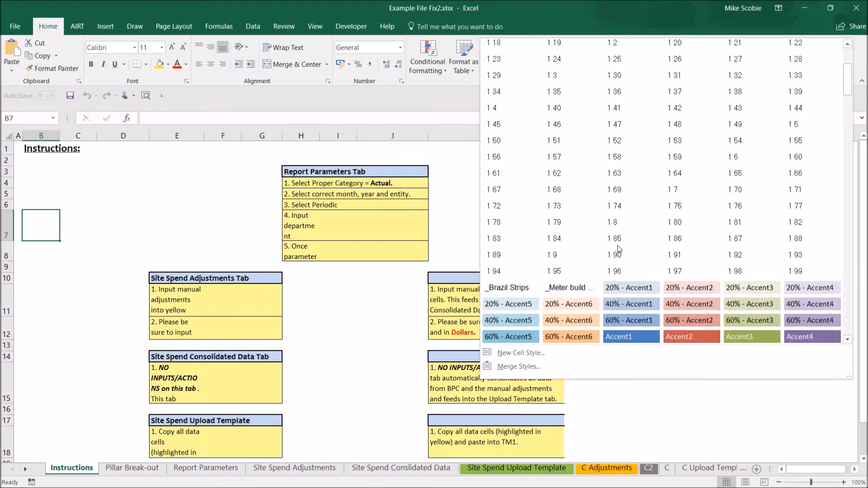
pyautogui.scroll(3, 619, 250)
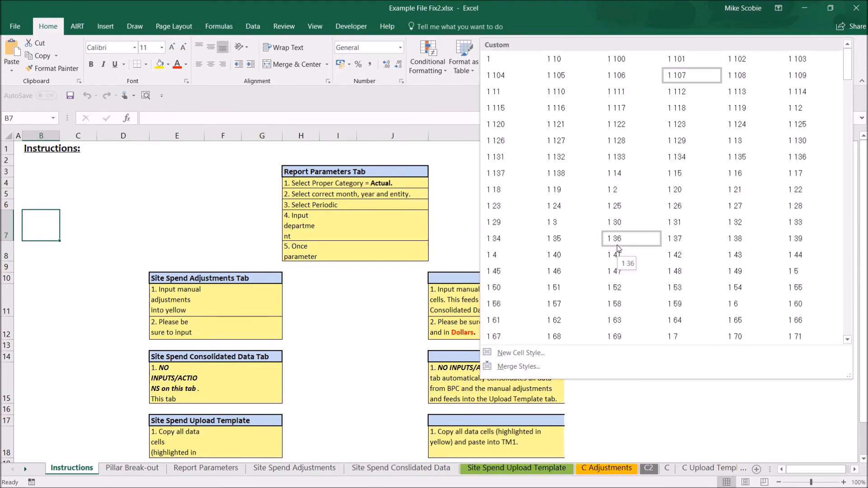
# Step: Close the cell styles gallery and save Example File Fix2.xlsx
pyautogui.click(48, 196)
pyautogui.hotkey('ctrl', 's')
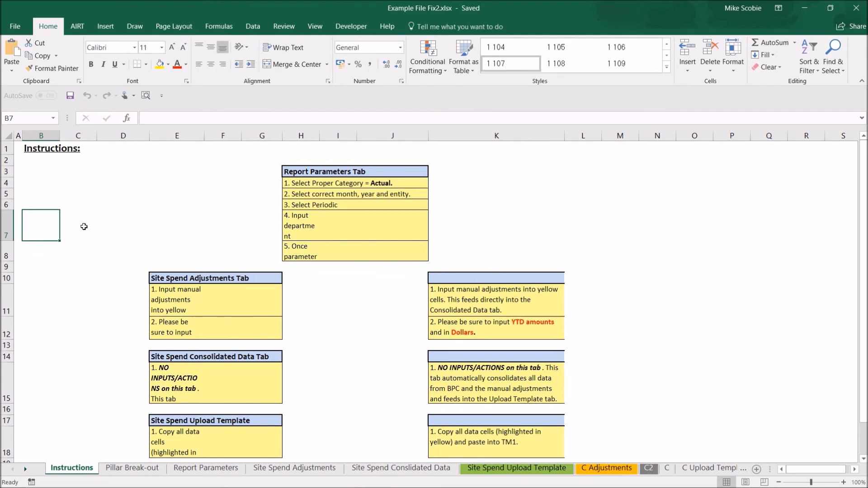
# Step: Run the Airt Magic file fix on Example File Fix2.xlsx, removing only named ranges with errors and named ranges to all external files
pyautogui.click(78, 26)
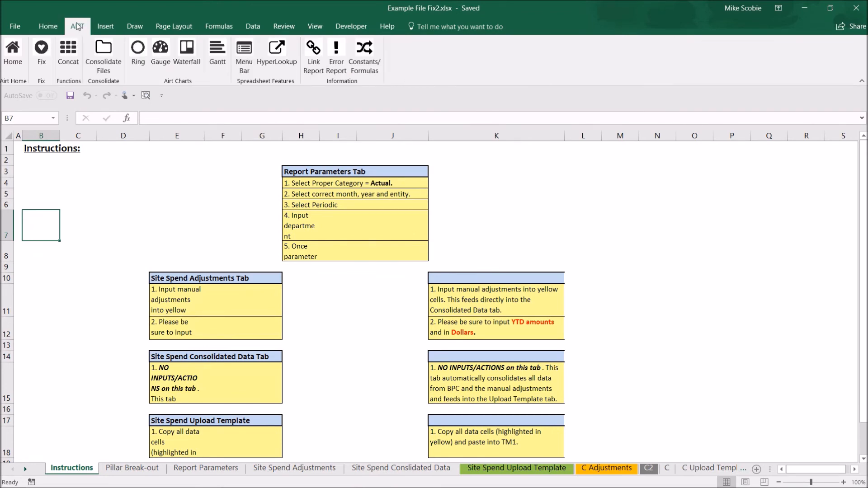
pyautogui.click(41, 61)
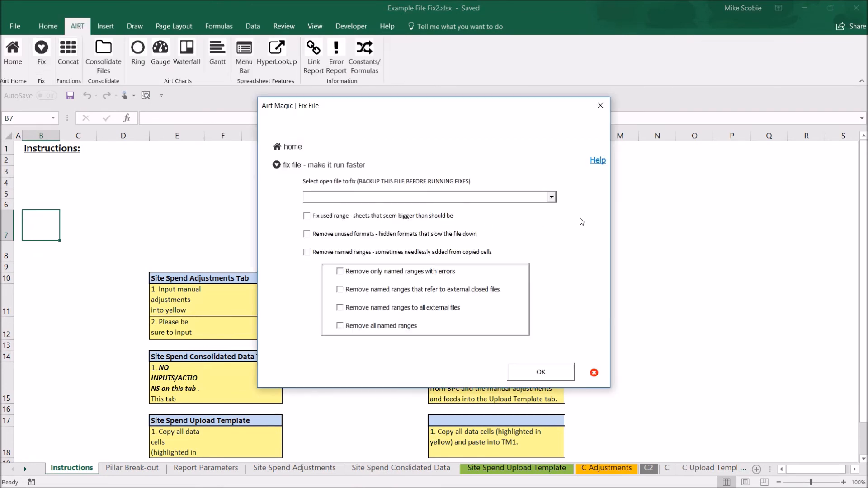
pyautogui.click(552, 197)
pyautogui.click(458, 215)
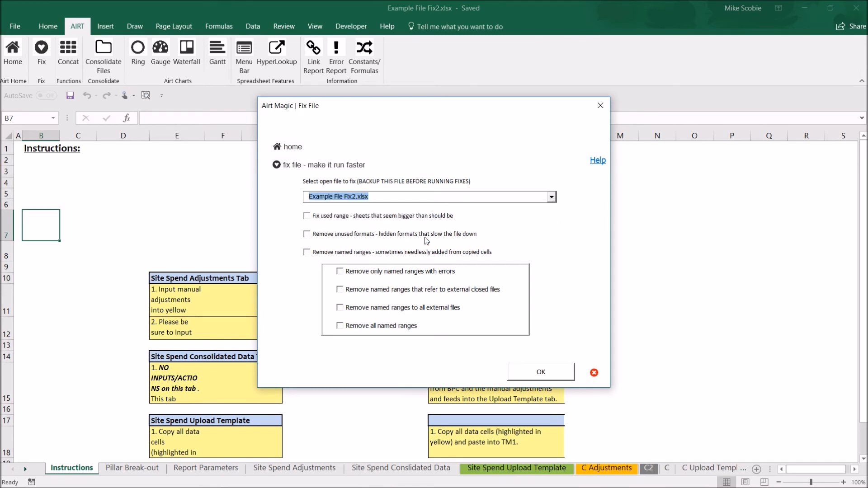
pyautogui.click(360, 253)
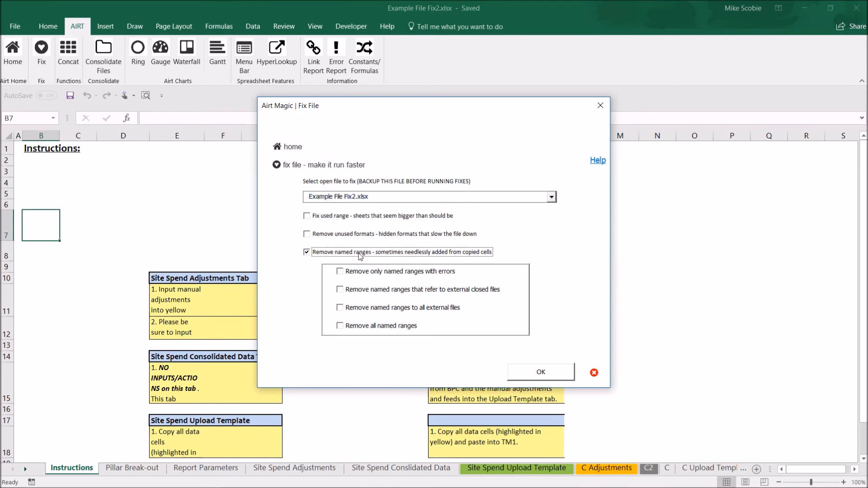
pyautogui.click(342, 273)
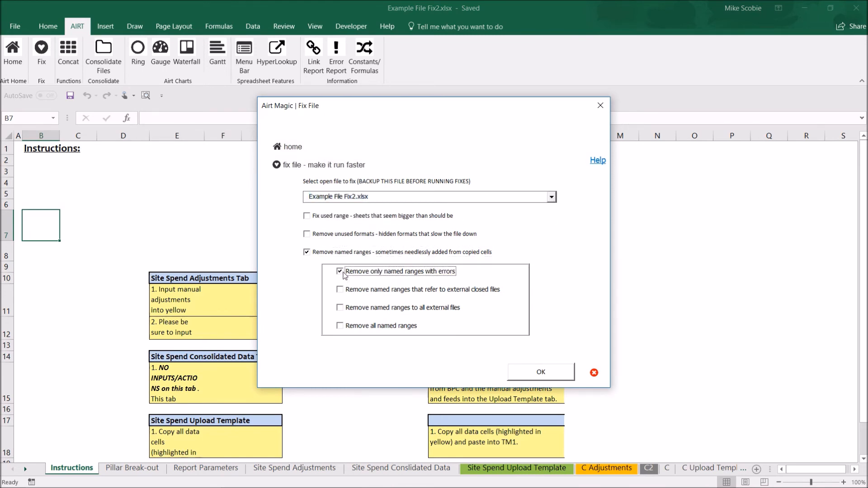
pyautogui.click(341, 309)
pyautogui.click(544, 372)
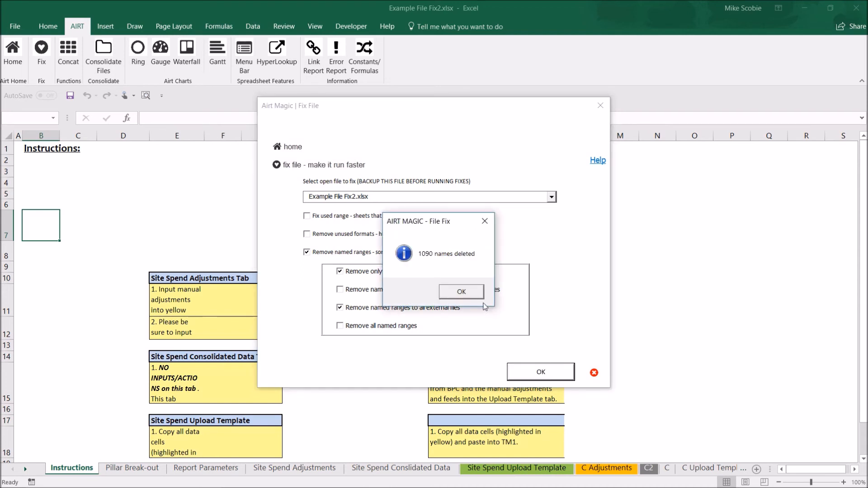
pyautogui.click(462, 292)
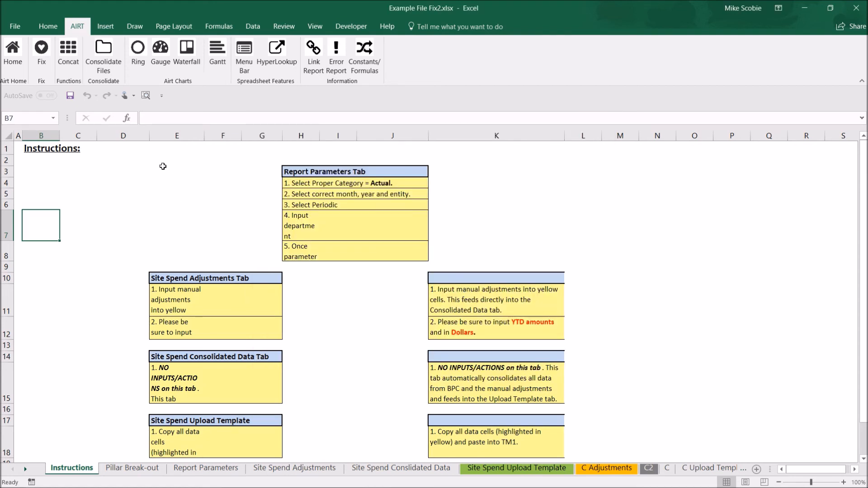
# Step: Save the workbook and check its file size in the file properties
pyautogui.click(70, 96)
pyautogui.click(20, 26)
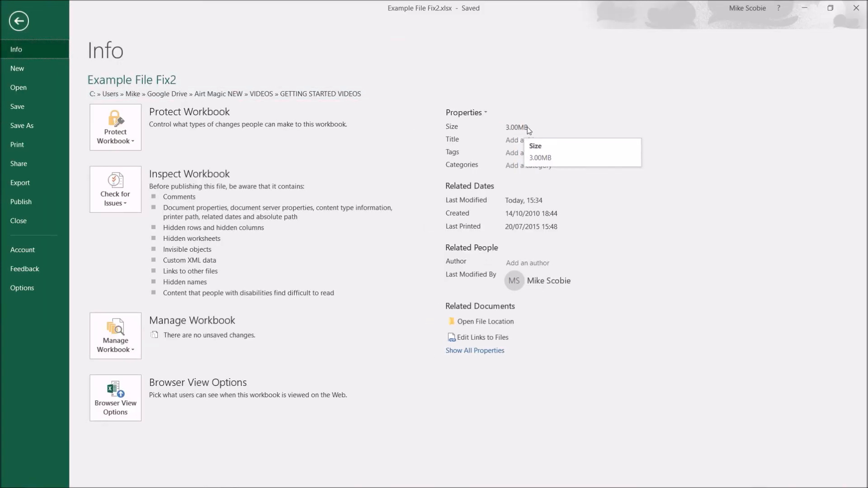
pyautogui.click(19, 23)
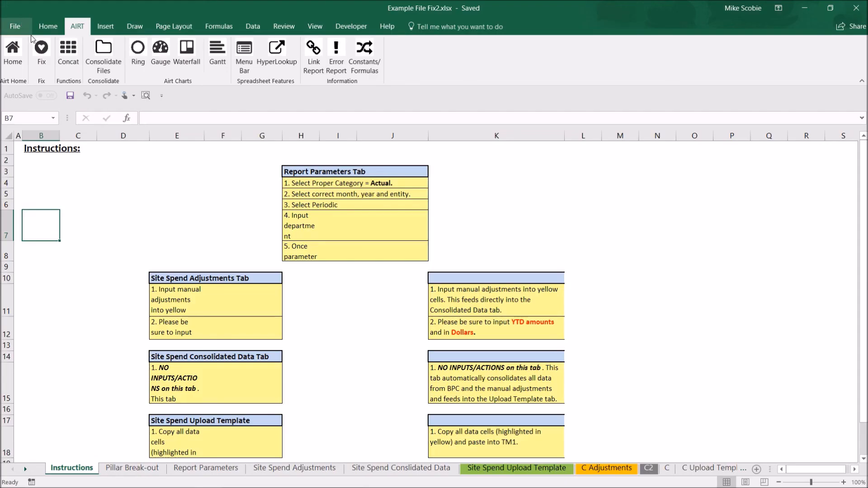